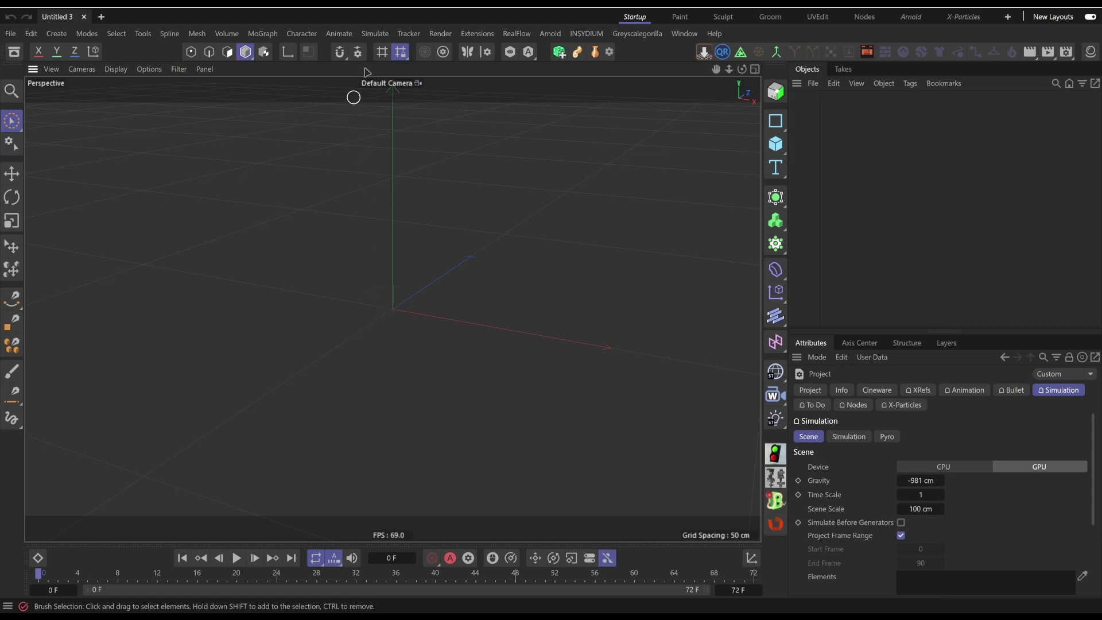
# - Add a particle emitter, preview its particles, and lower particle speed from 150 cm to 79 cm
pyautogui.click(374, 35)
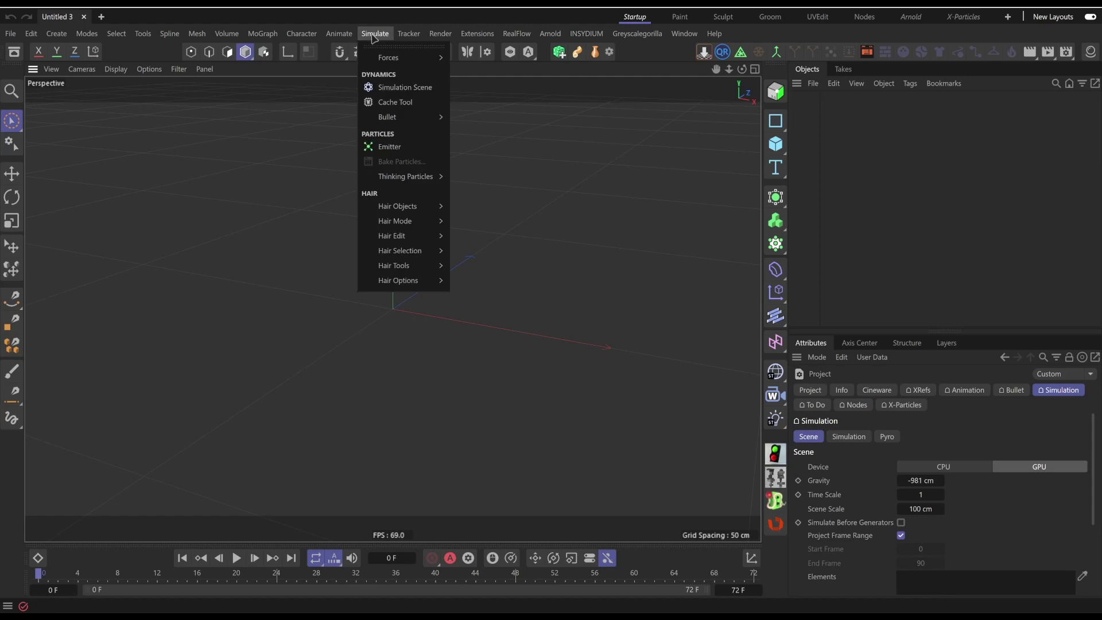
pyautogui.click(388, 148)
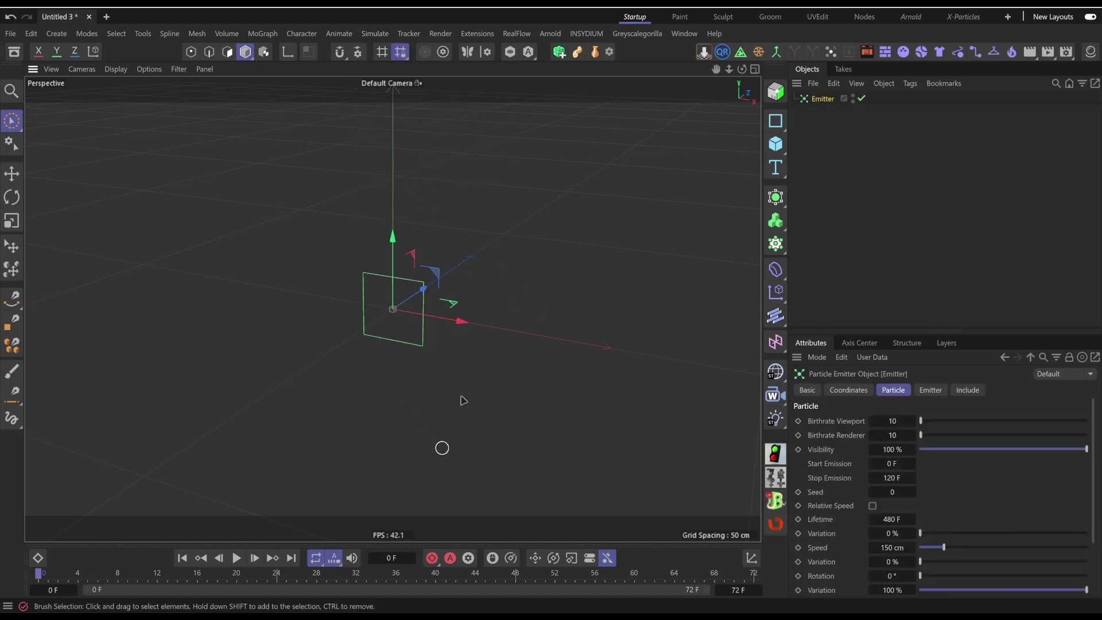
pyautogui.click(236, 558)
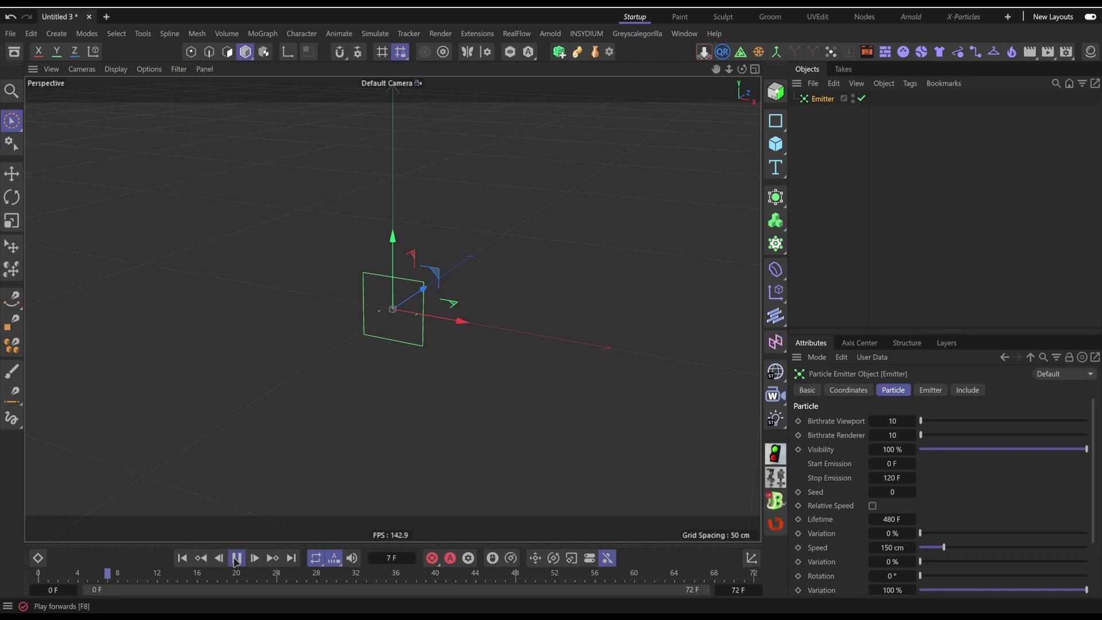
pyautogui.click(236, 558)
pyautogui.click(185, 560)
pyautogui.moveTo(944, 548); pyautogui.dragTo(933, 552)
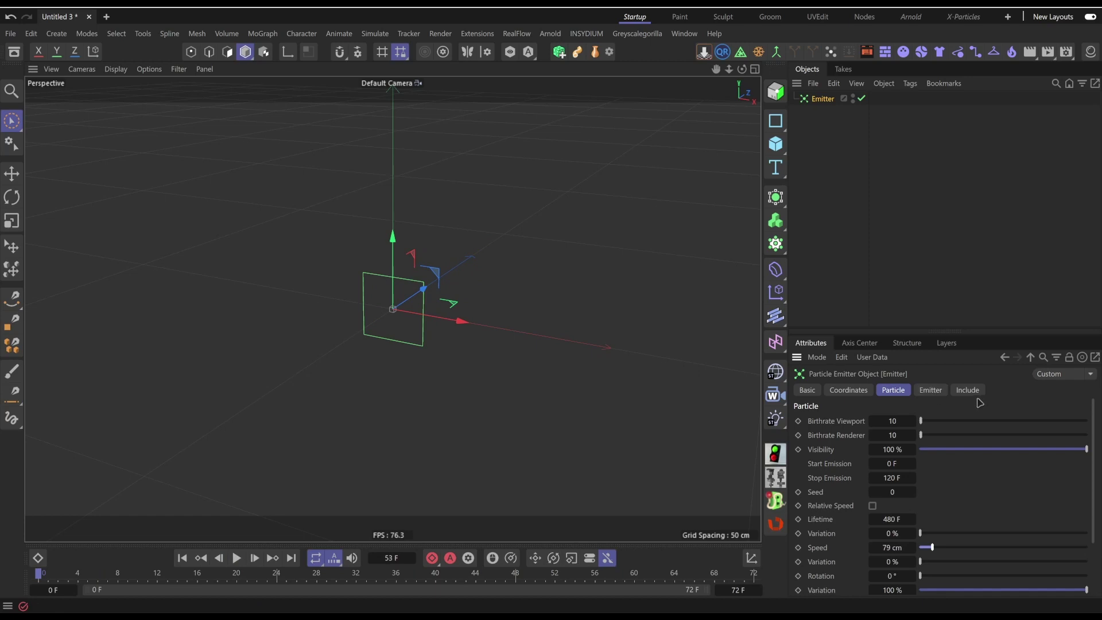
pyautogui.click(930, 390)
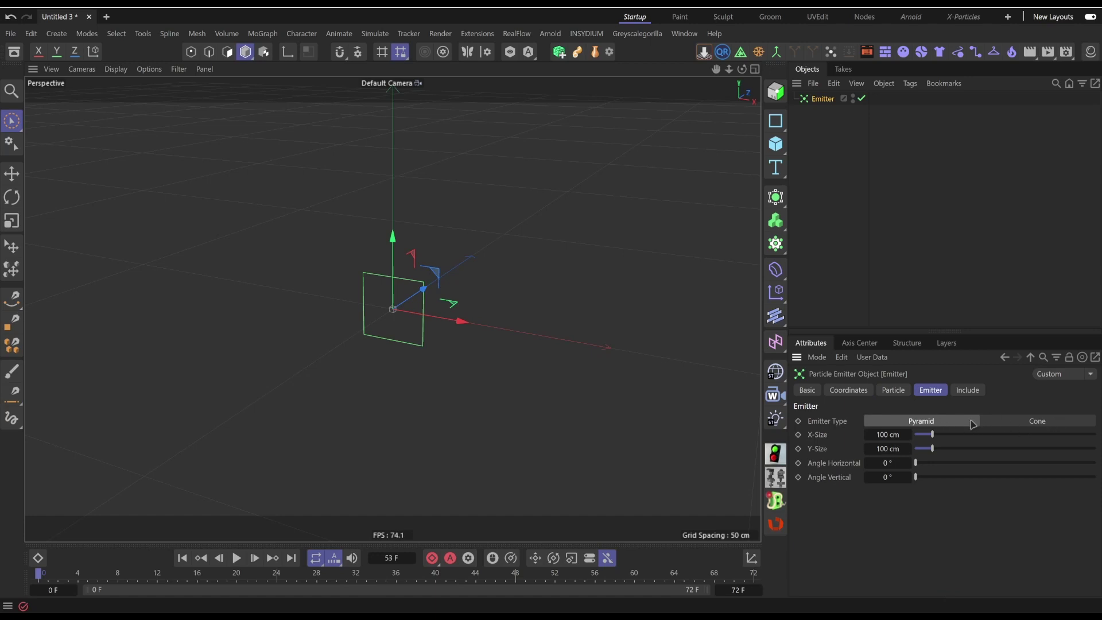
# - Make the emitter 150 × 150 cm with 360° horizontal and 180° vertical angles
pyautogui.click(891, 434)
pyautogui.write('150')
pyautogui.press('Tab')
pyautogui.write('150')
pyautogui.press('Return')
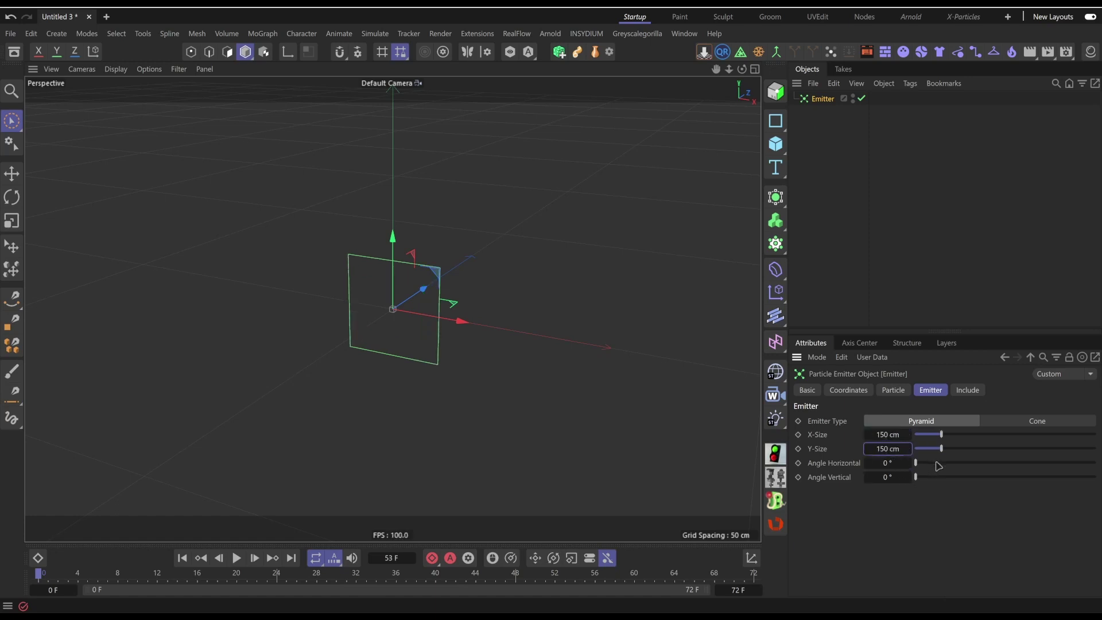
pyautogui.moveTo(939, 464); pyautogui.dragTo(1100, 483)
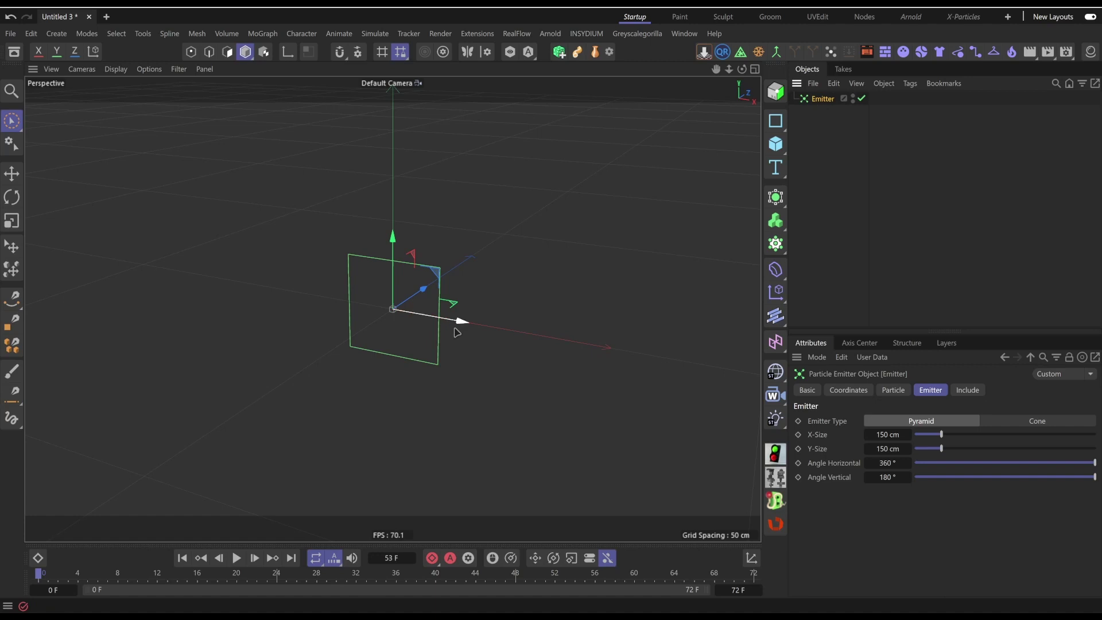
# - Rotate the emitter 90° to lie flat, then preview the emission and rewind
pyautogui.press('r')
pyautogui.moveTo(374, 296); pyautogui.dragTo(368, 440)
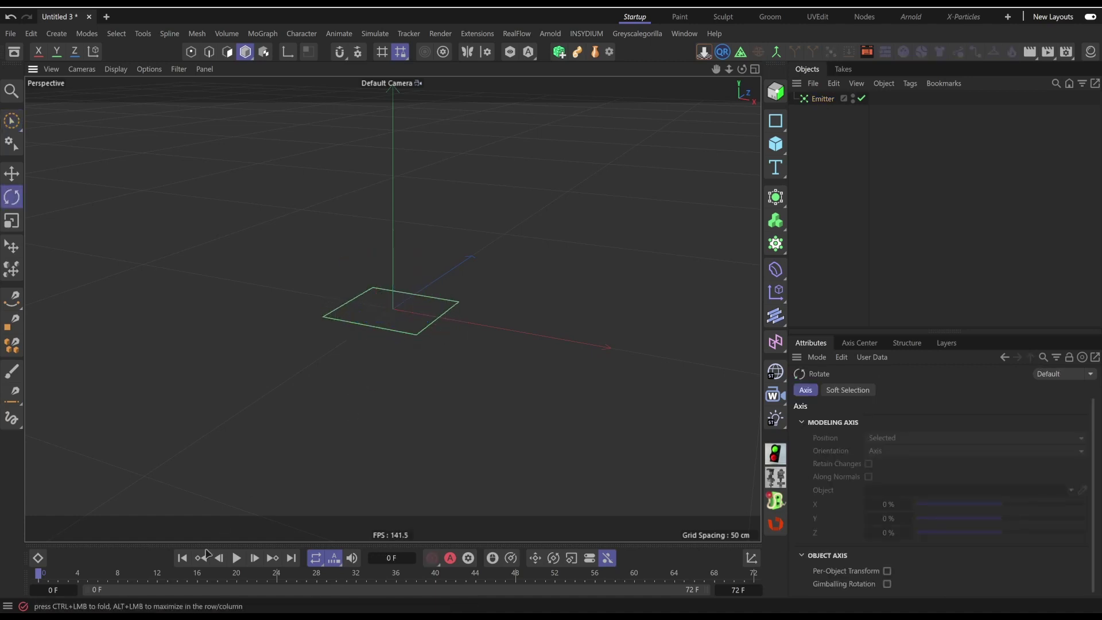
pyautogui.click(241, 564)
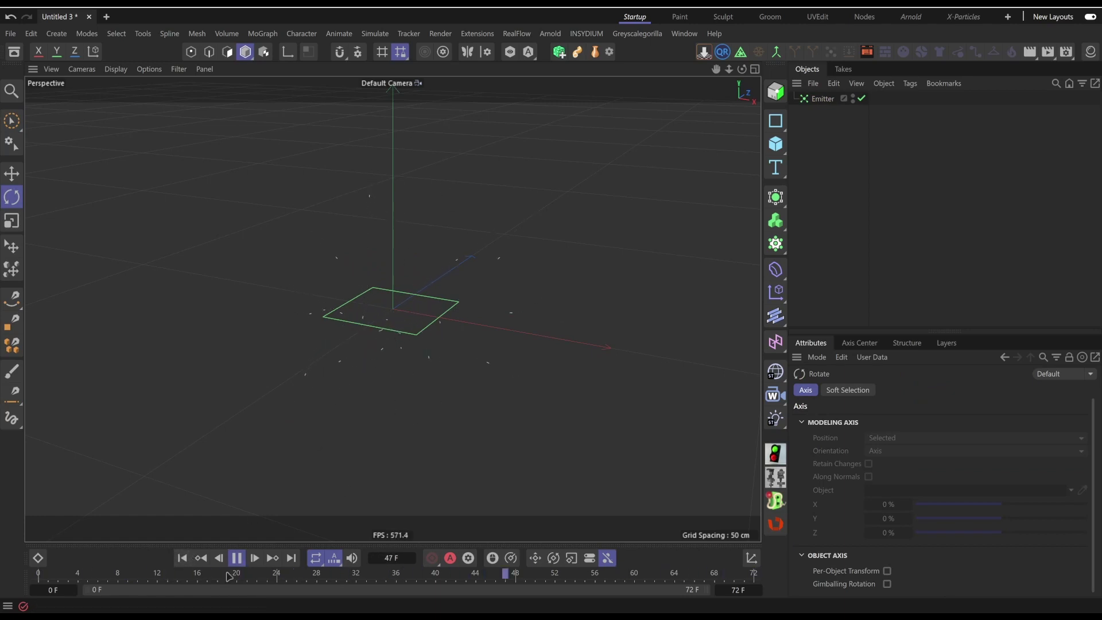
pyautogui.click(237, 558)
pyautogui.click(182, 563)
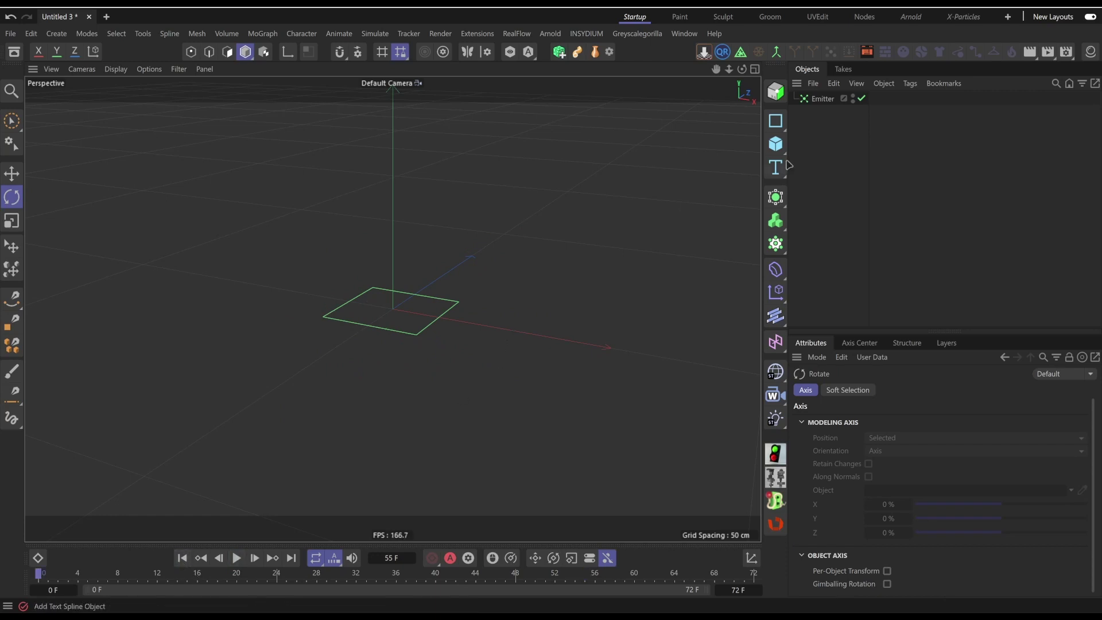
# - Add a MoGraph Tracer below the Emitter and play to see the particle trails
pyautogui.click(823, 98)
pyautogui.click(263, 33)
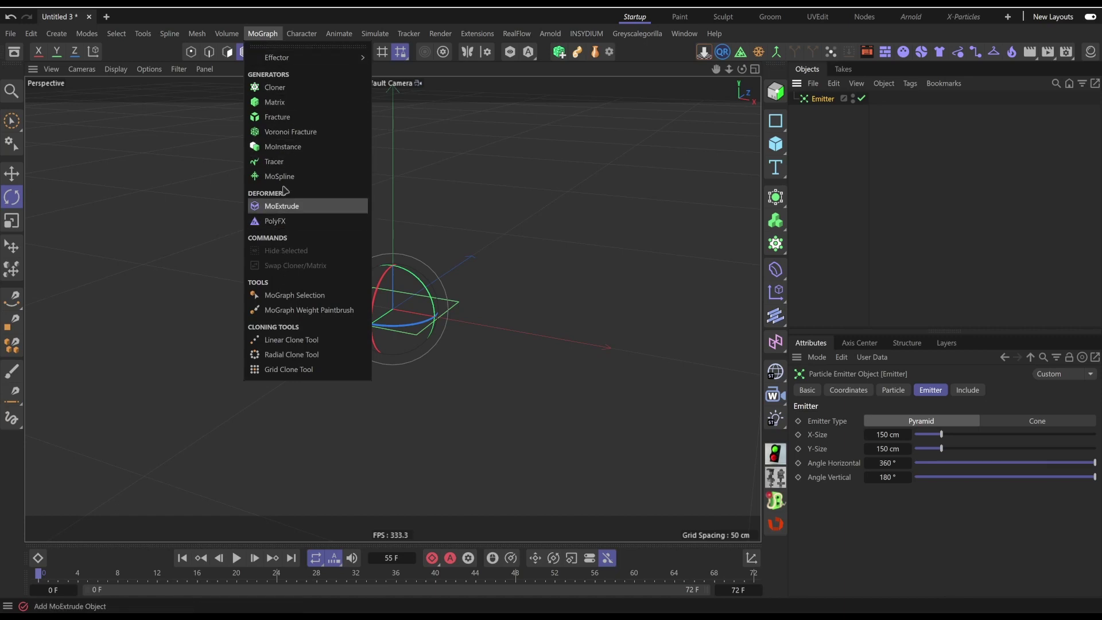
pyautogui.click(280, 162)
pyautogui.moveTo(813, 102); pyautogui.dragTo(815, 122)
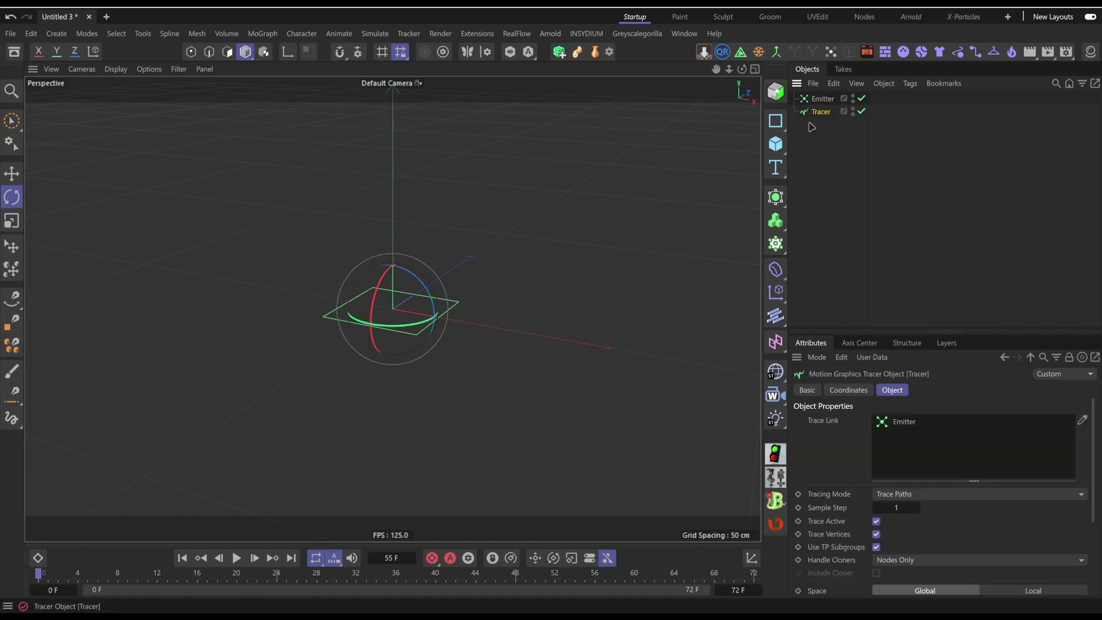
pyautogui.click(573, 246)
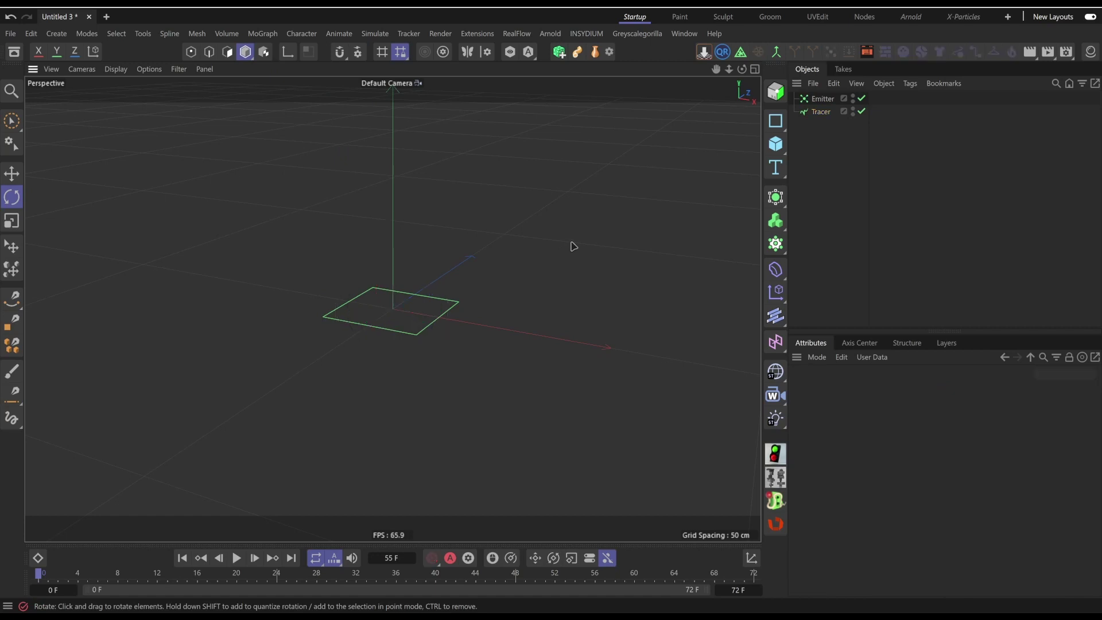
pyautogui.click(822, 113)
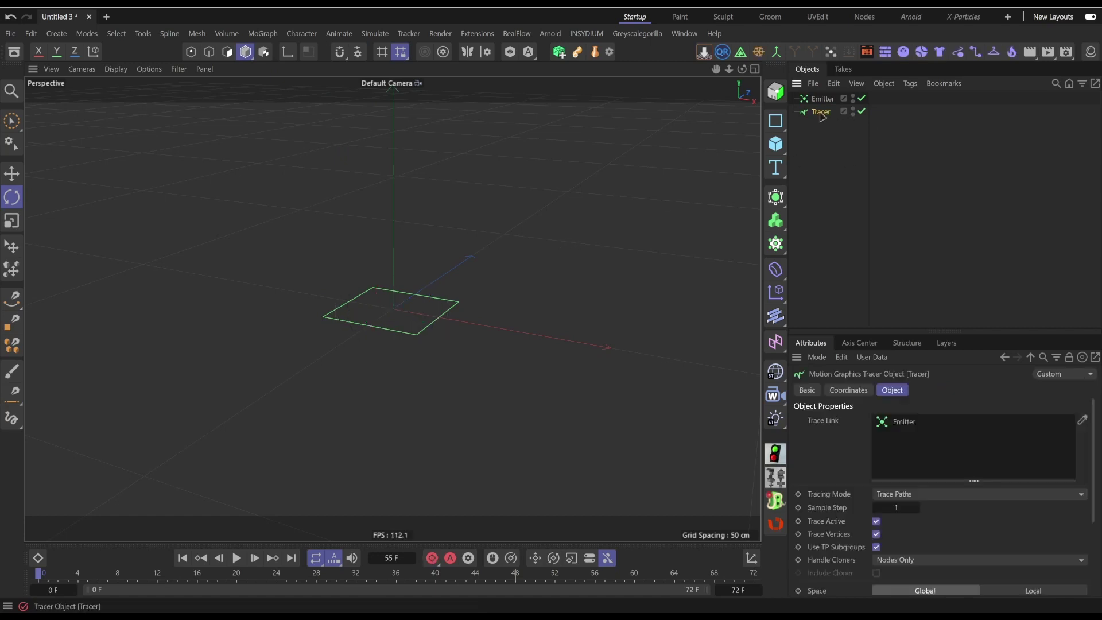
pyautogui.keyDown('ctrl'); pyautogui.click(812, 115); pyautogui.keyUp('ctrl')
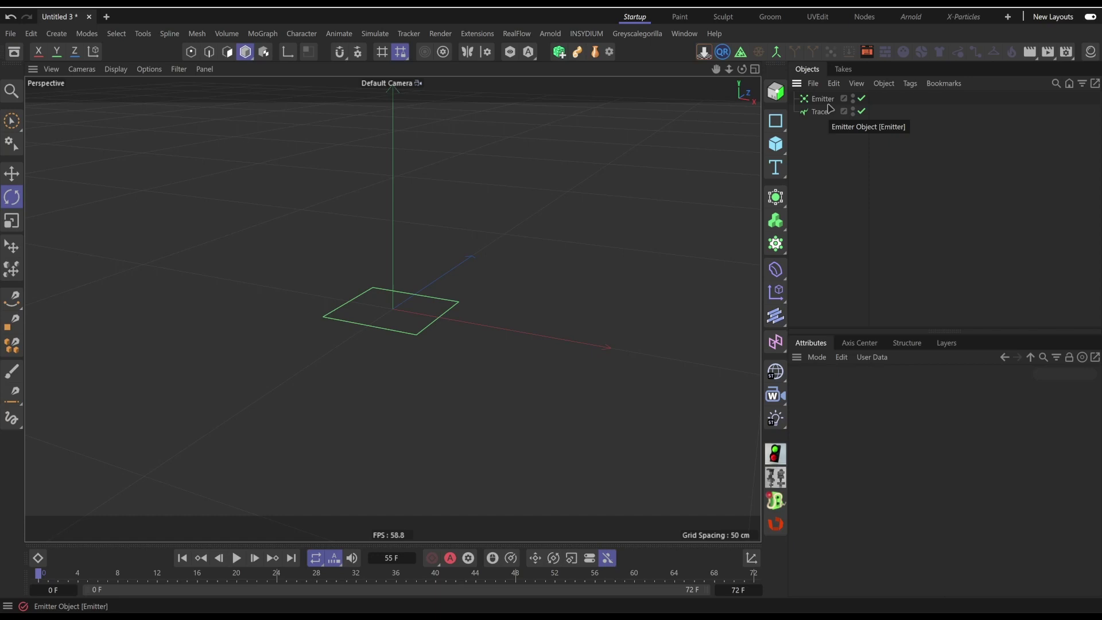
pyautogui.click(237, 558)
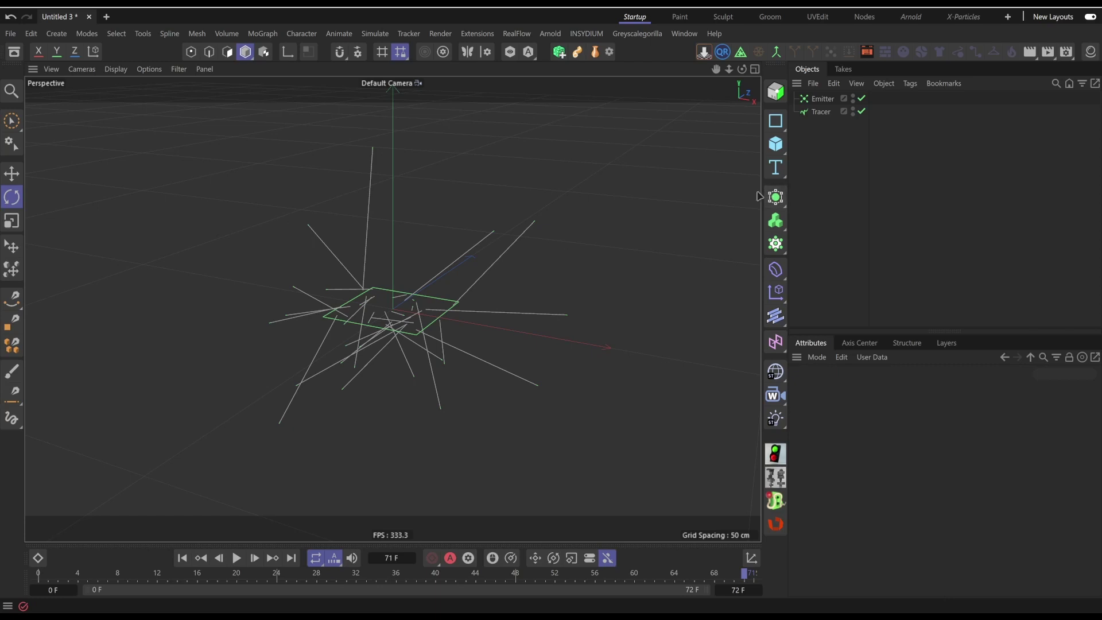
# - Add a Turbulence force from the floating forces palette, placed below the Tracer
pyautogui.click(375, 33)
pyautogui.moveTo(399, 56)
pyautogui.click(477, 51)
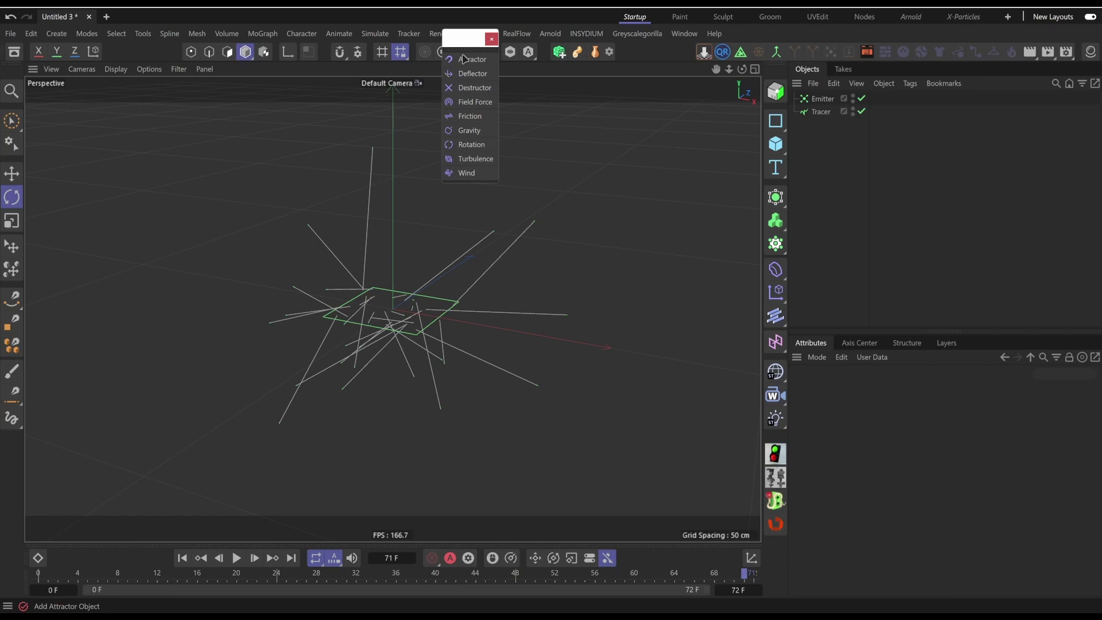
pyautogui.moveTo(463, 41); pyautogui.dragTo(704, 110)
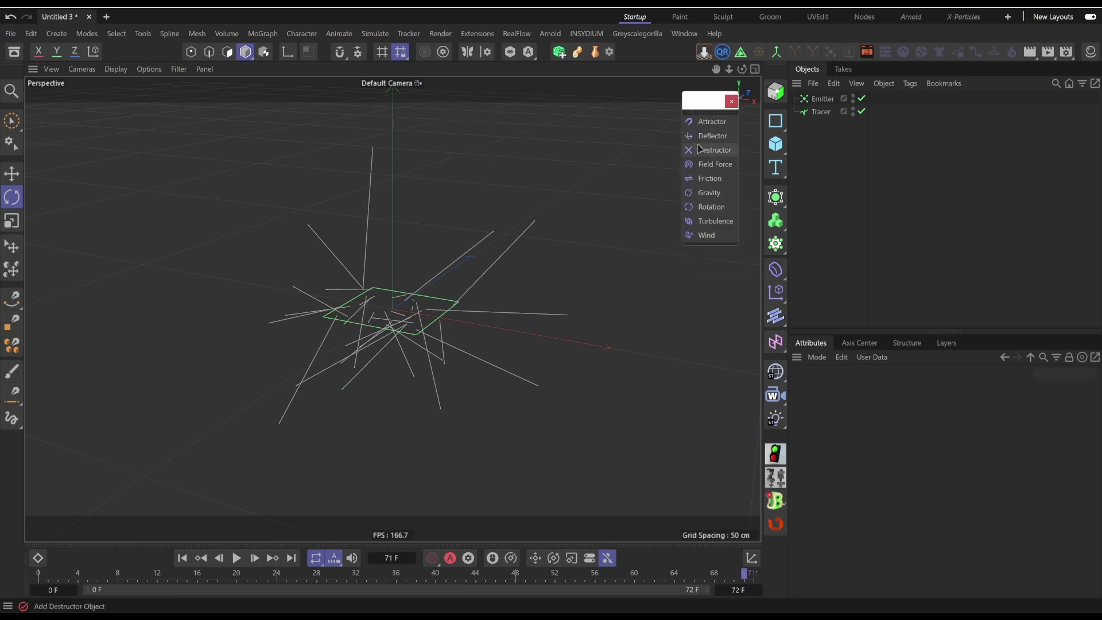
pyautogui.click(714, 221)
pyautogui.moveTo(845, 117); pyautogui.dragTo(826, 172)
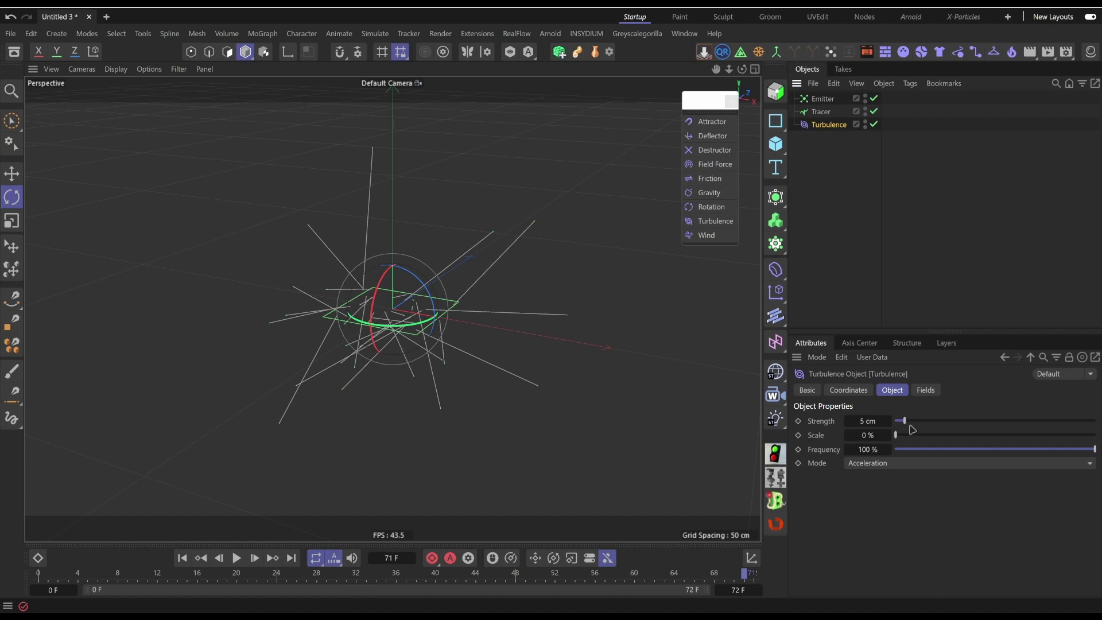
# - Set Turbulence Strength to 28.4 cm and Scale to 5.61 %, preview, then select the Emitter
pyautogui.moveTo(912, 426)
pyautogui.mouseDown()
pyautogui.moveTo(952, 422)
pyautogui.moveTo(906, 437)
pyautogui.mouseUp()
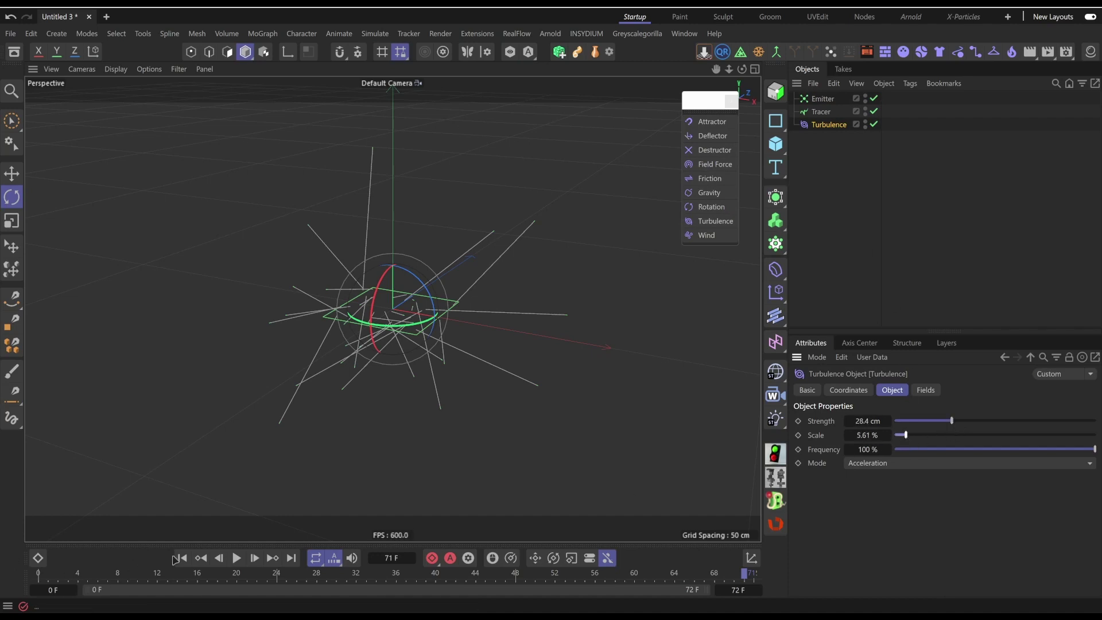
pyautogui.click(182, 558)
pyautogui.click(236, 558)
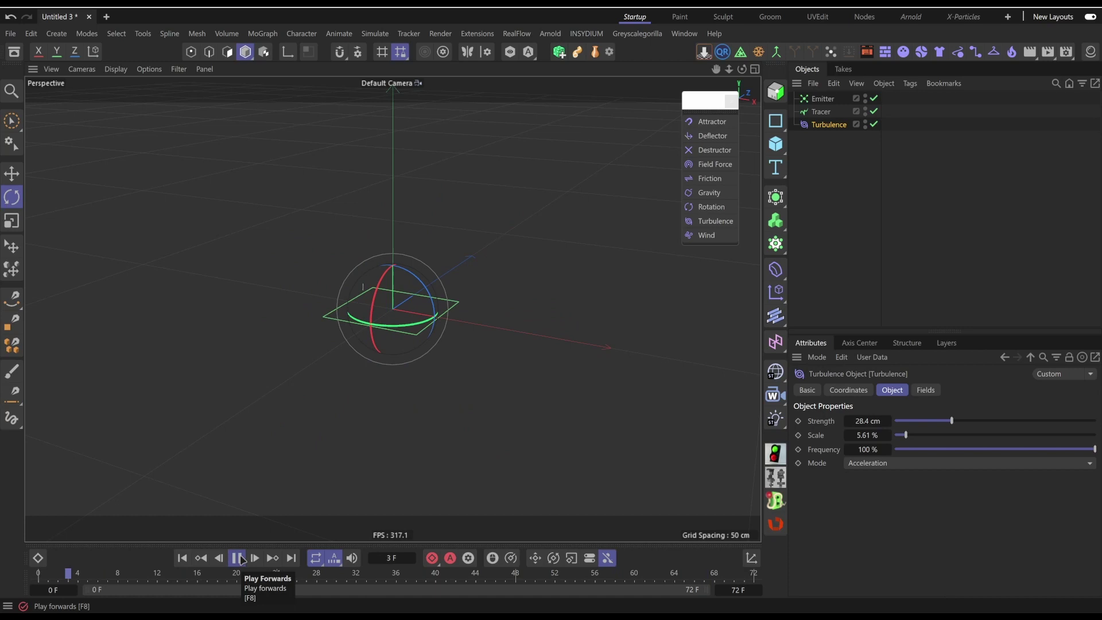
pyautogui.click(237, 558)
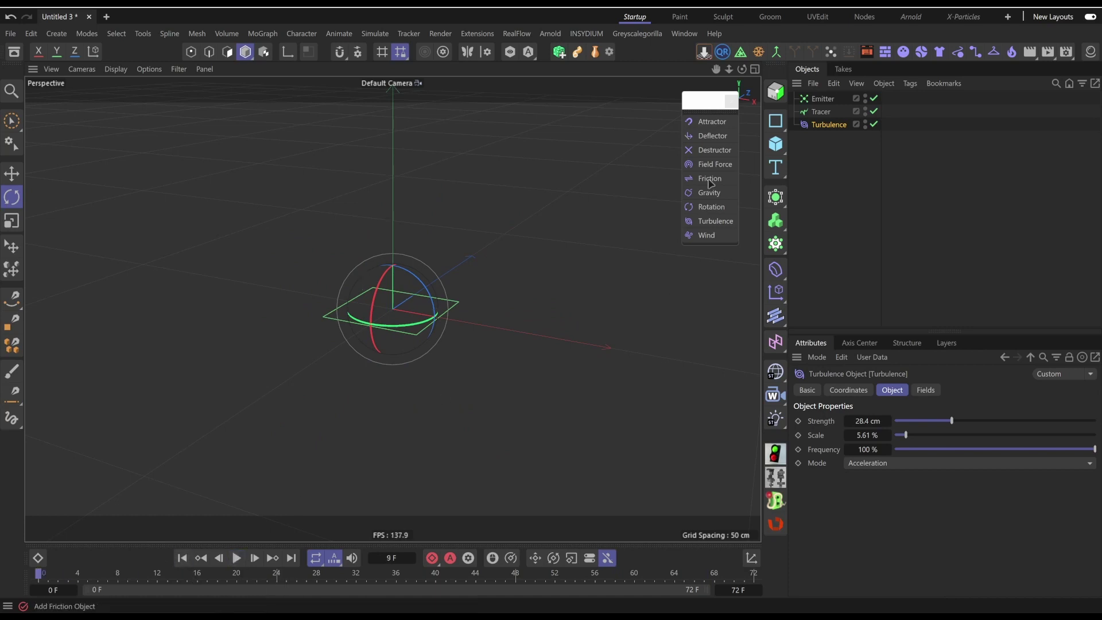
pyautogui.click(823, 99)
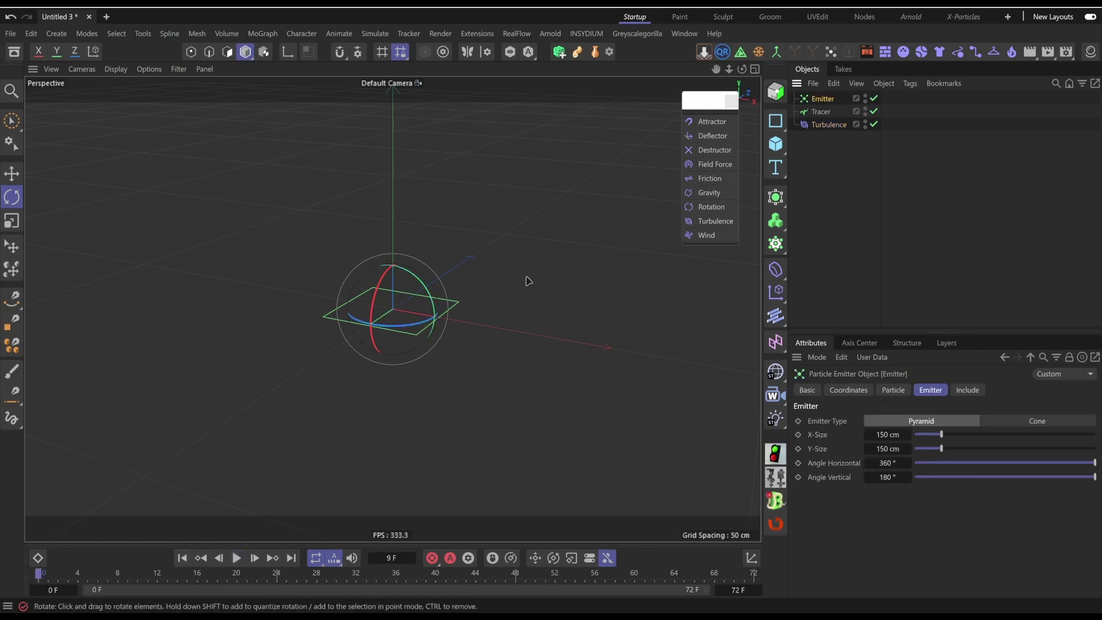
# - Play the turbulent trails twice from frame 0, rewind, and select the Emitter
pyautogui.press('t')
pyautogui.hotkey('shift', 'f')
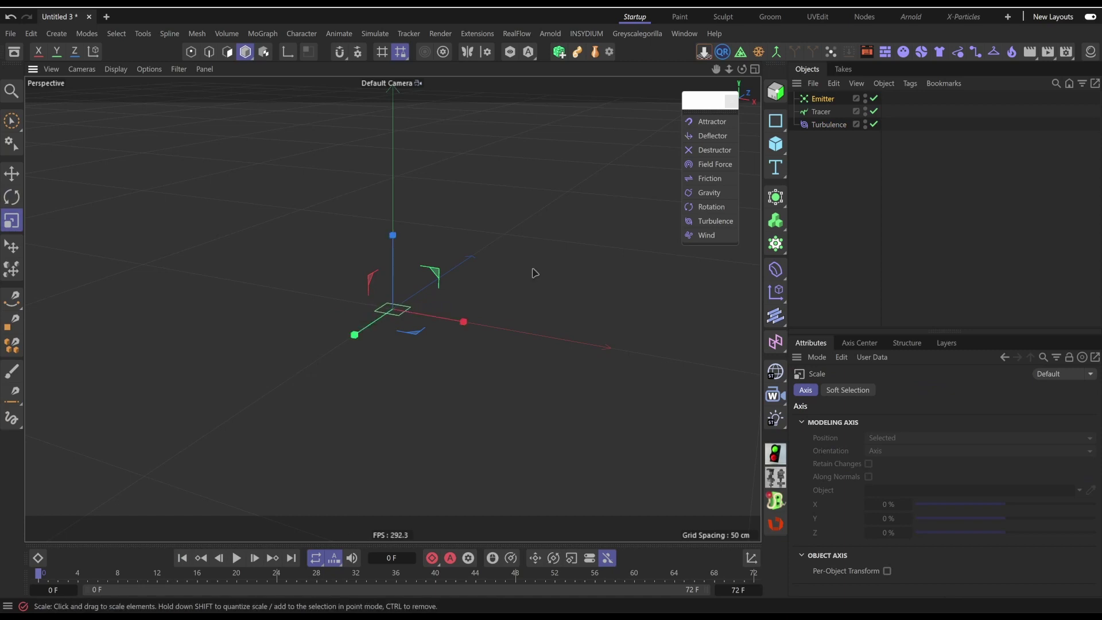
pyautogui.press('F8')
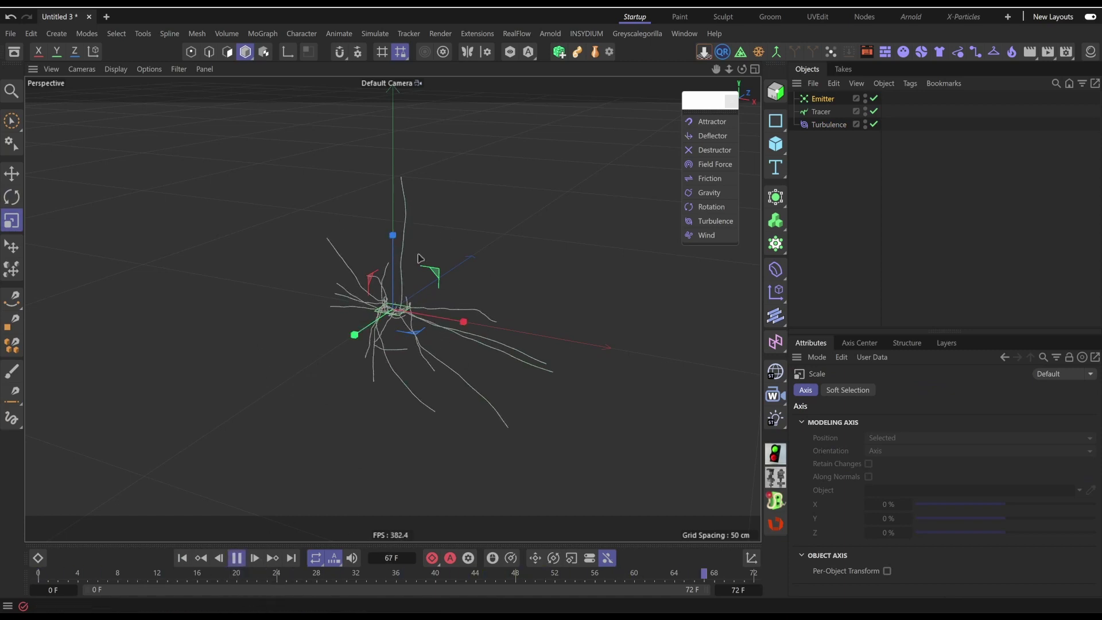
pyautogui.press('F8')
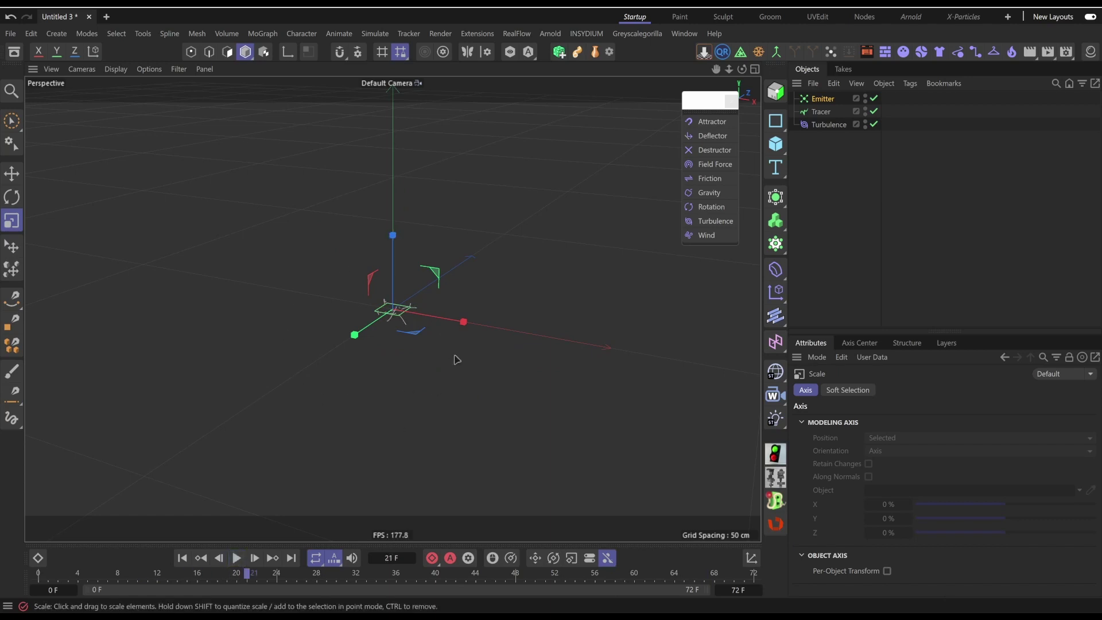
pyautogui.click(182, 558)
pyautogui.click(236, 558)
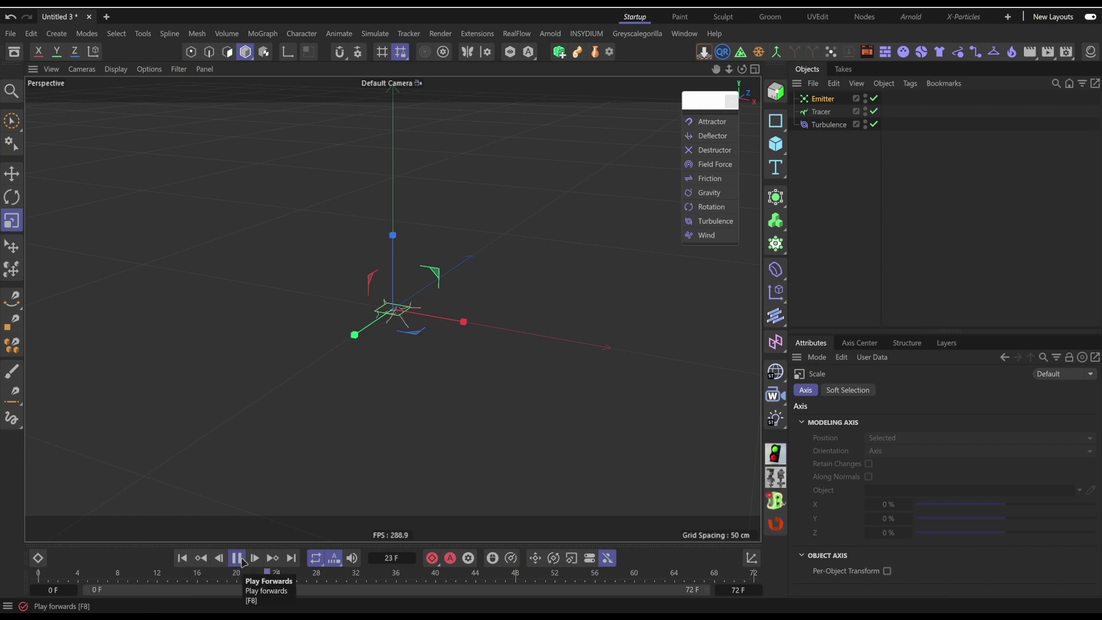
pyautogui.click(243, 561)
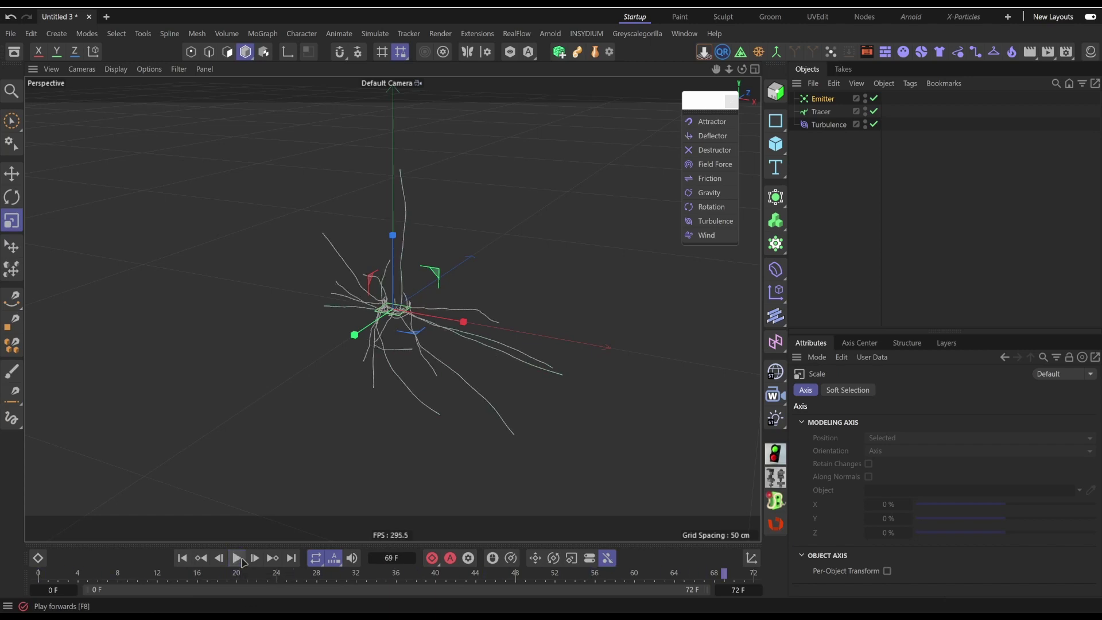
pyautogui.click(182, 558)
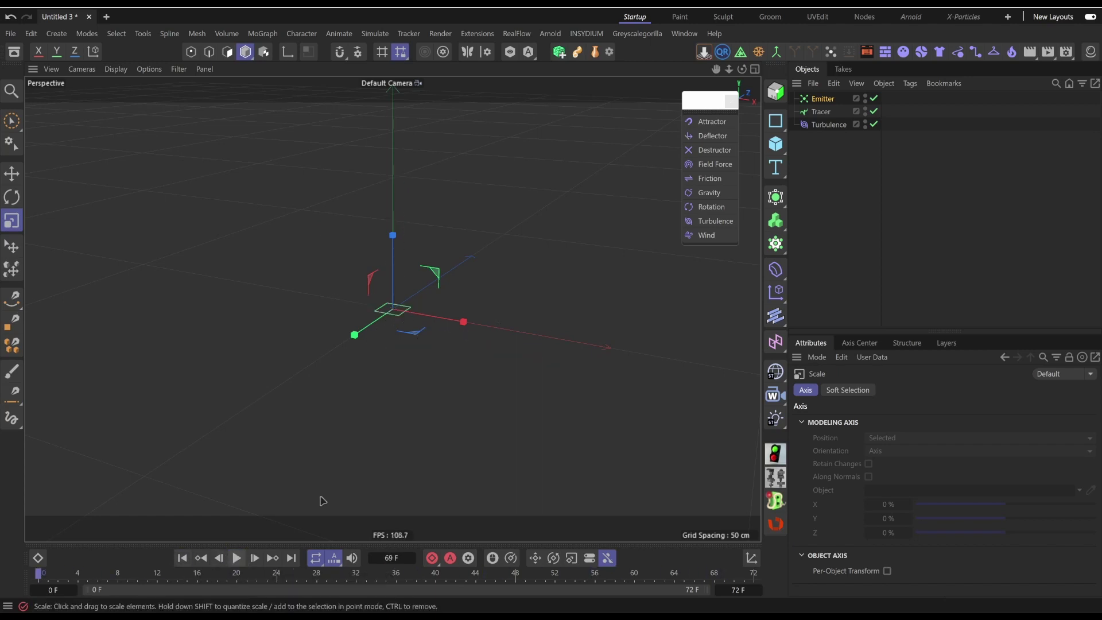
pyautogui.click(824, 99)
# - Set Birthrate Viewport and Renderer to 25 and preview the denser trails
pyautogui.click(893, 390)
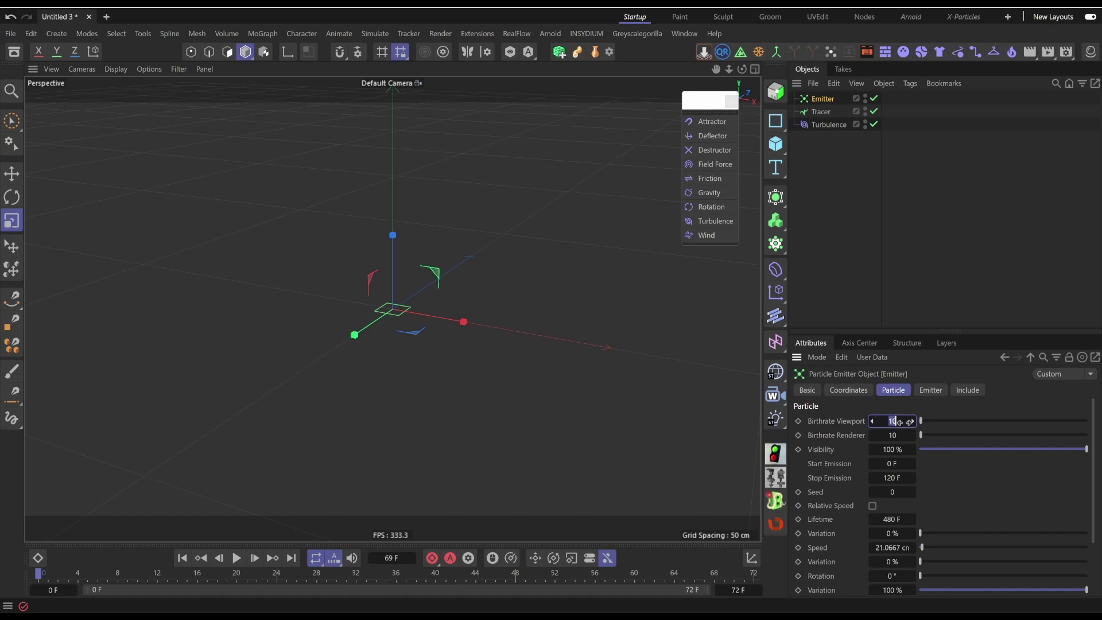
pyautogui.click(899, 422)
pyautogui.write('25')
pyautogui.press('Tab')
pyautogui.write('25')
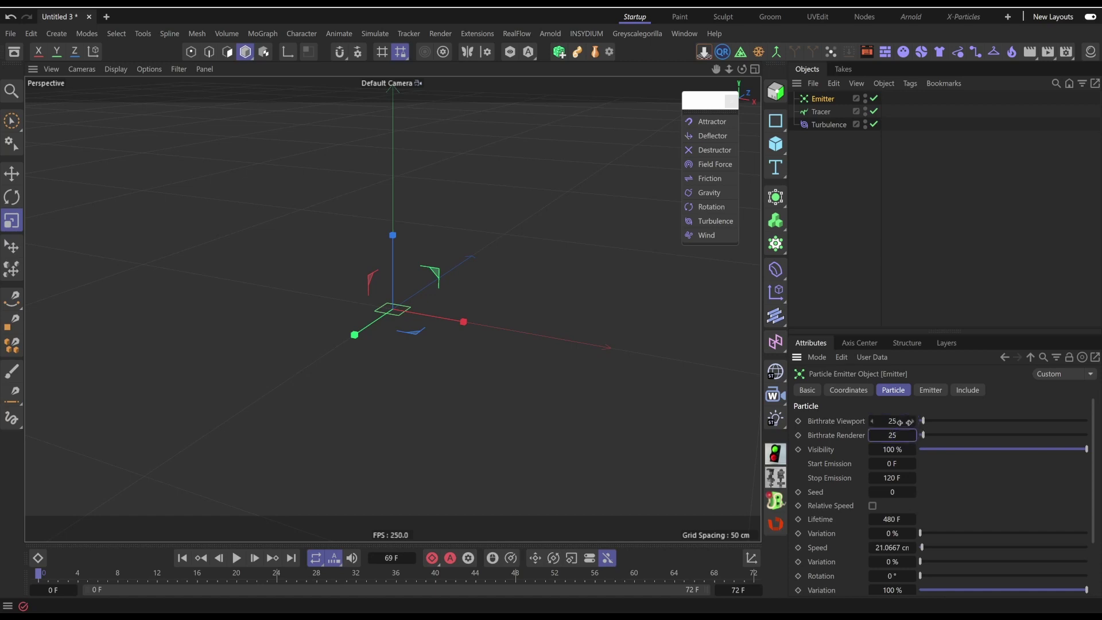
pyautogui.click(237, 558)
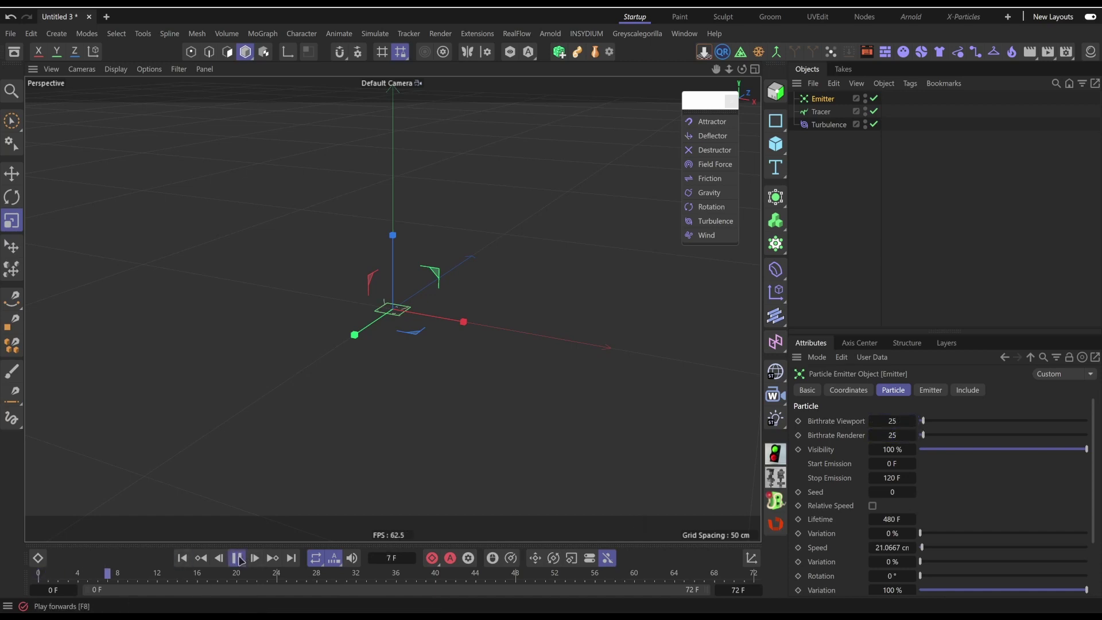
pyautogui.click(238, 559)
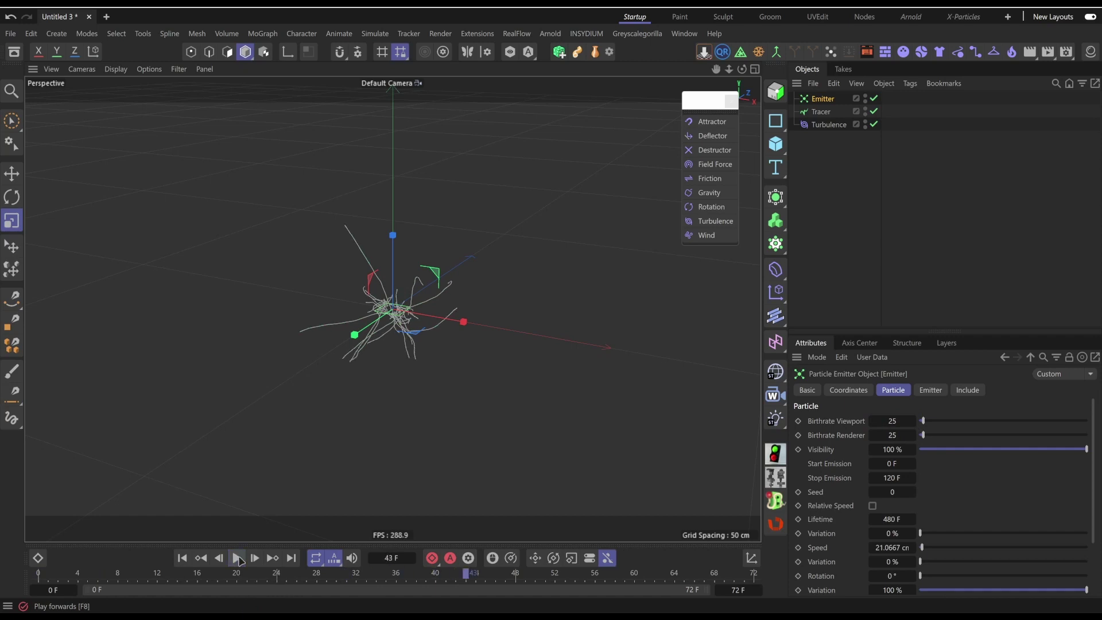
# - Soften Turbulence to 9.8 cm strength and 20.99 % scale, replay, then select the Tracer
pyautogui.click(829, 124)
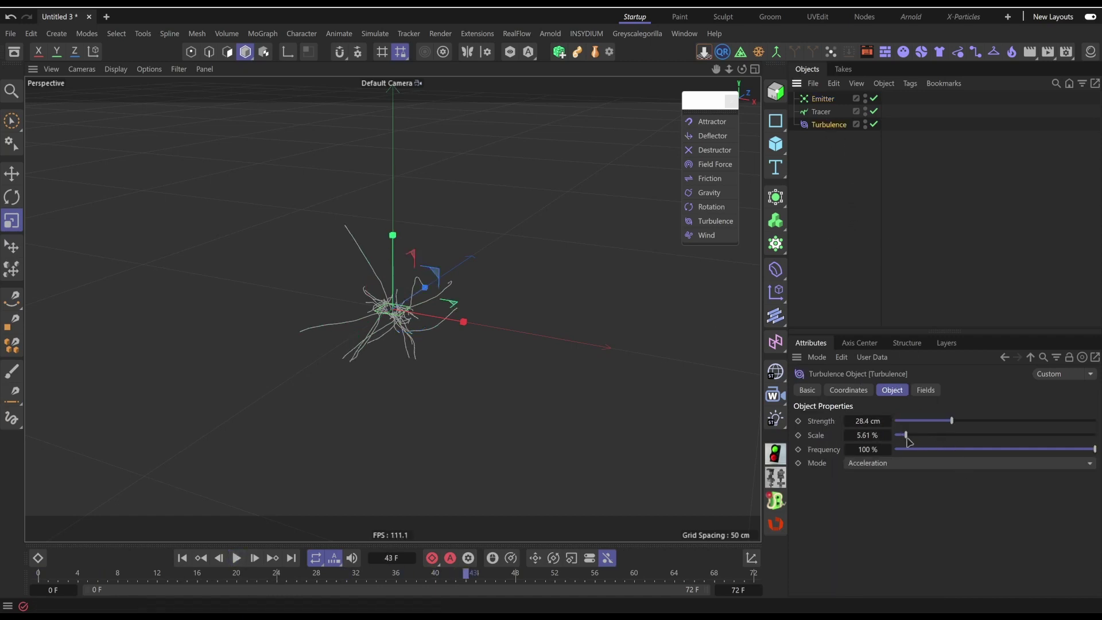
pyautogui.moveTo(932, 423)
pyautogui.mouseDown()
pyautogui.moveTo(915, 422)
pyautogui.moveTo(913, 436)
pyautogui.moveTo(936, 435)
pyautogui.mouseUp()
pyautogui.click(182, 558)
pyautogui.click(236, 558)
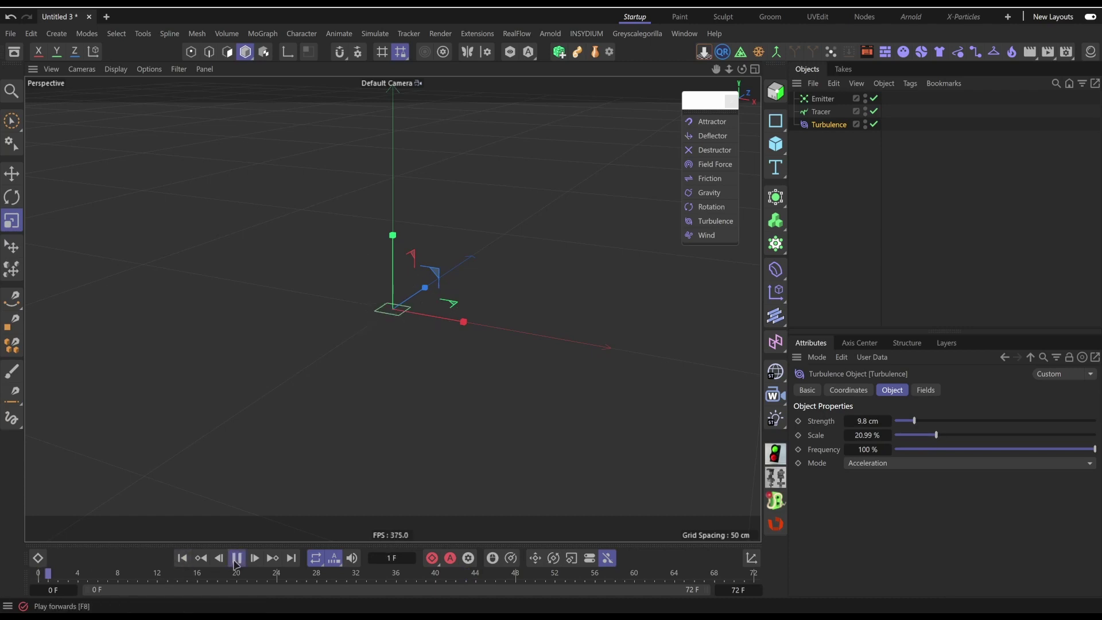
pyautogui.click(235, 561)
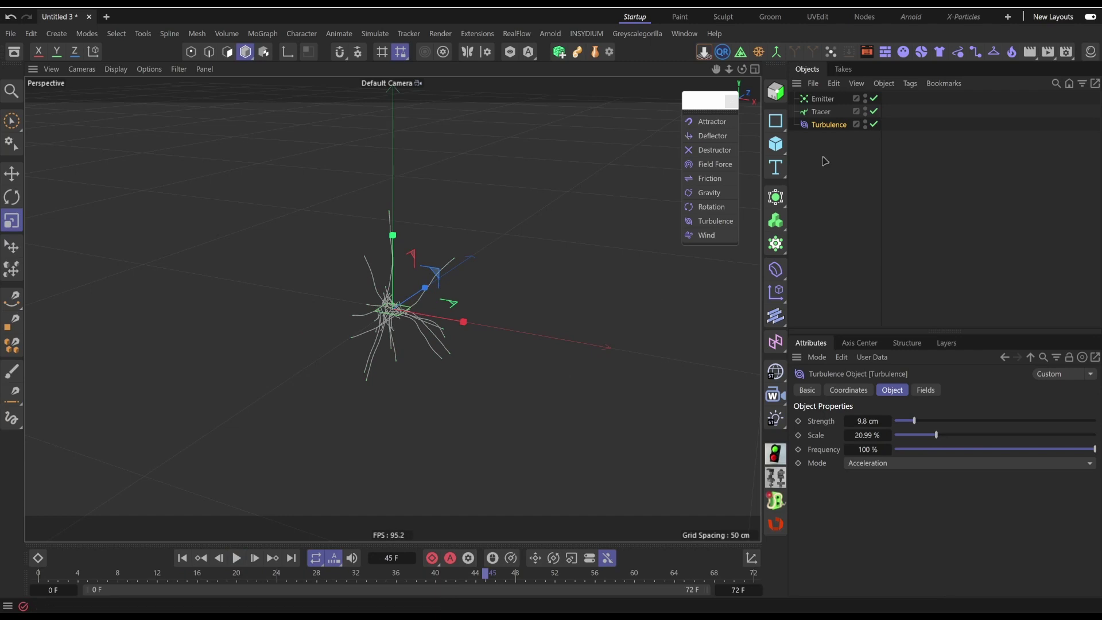
pyautogui.click(820, 112)
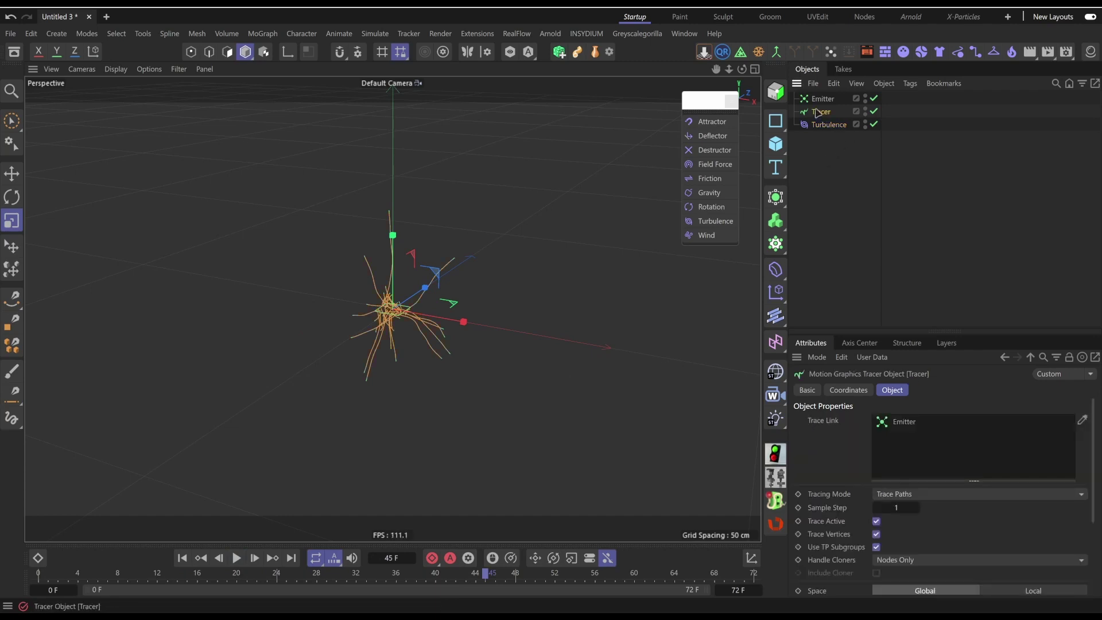
# - Convert the Tracer to an editable spline, delete Emitter and Turbulence, and scale the spline up
pyautogui.press('c')
pyautogui.click(821, 99)
pyautogui.press('Delete')
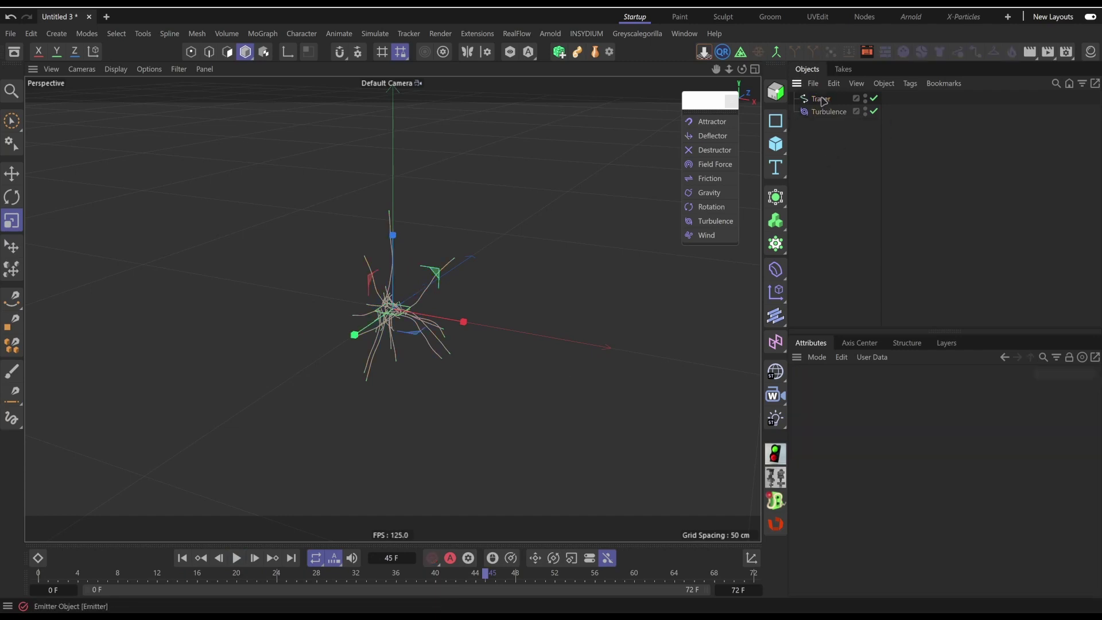
pyautogui.click(821, 111)
pyautogui.press('Delete')
pyautogui.click(821, 99)
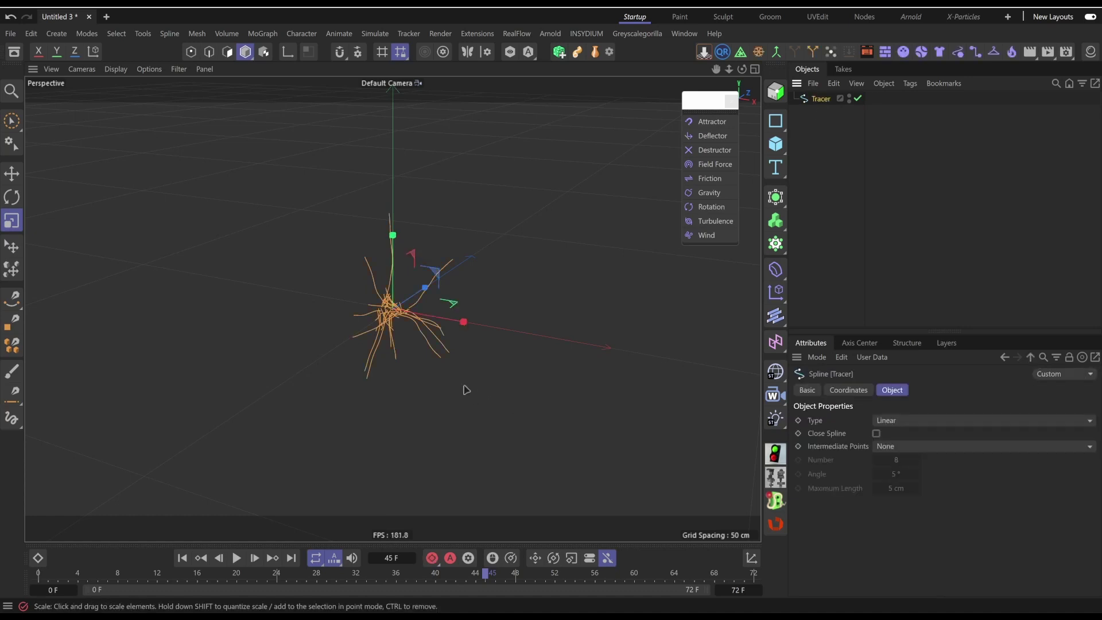
pyautogui.moveTo(390, 332); pyautogui.dragTo(391, 367)
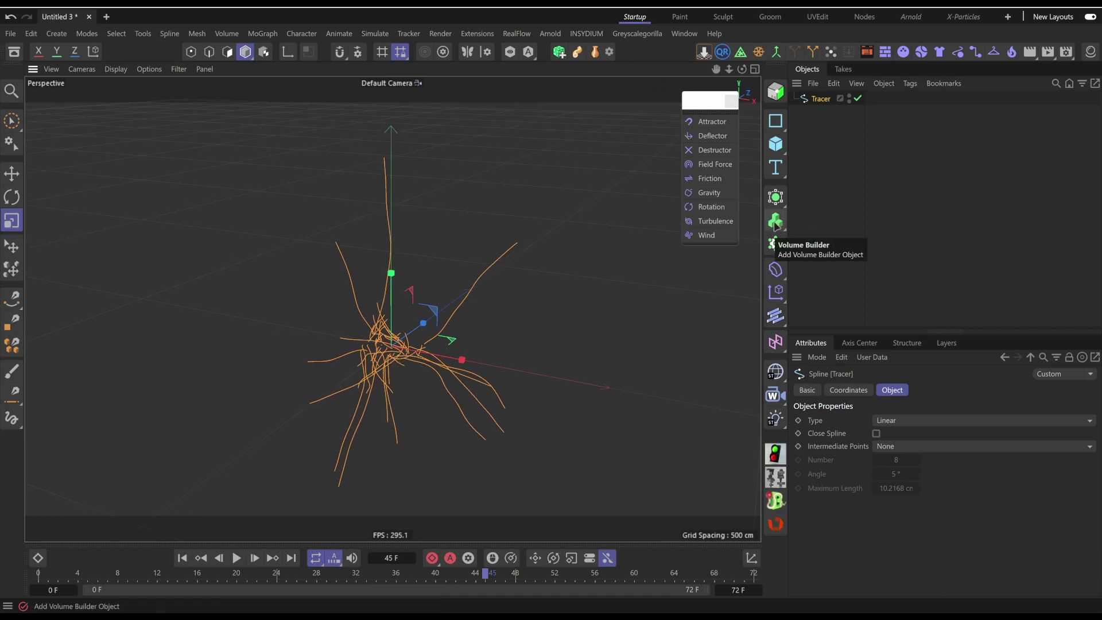
# - Nest the Volume Builder in a Volume Mesher and set its Voxel Size to 5 cm
pyautogui.moveTo(776, 226); pyautogui.dragTo(826, 238)
pyautogui.click(843, 111)
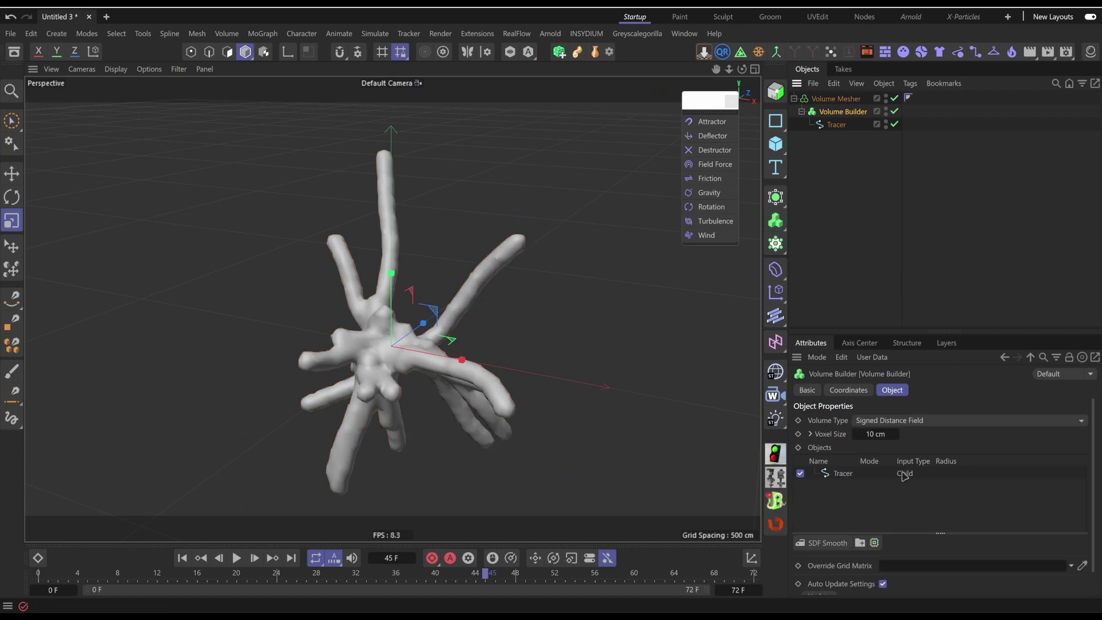
pyautogui.doubleClick(871, 434)
pyautogui.write('5')
pyautogui.press('Return')
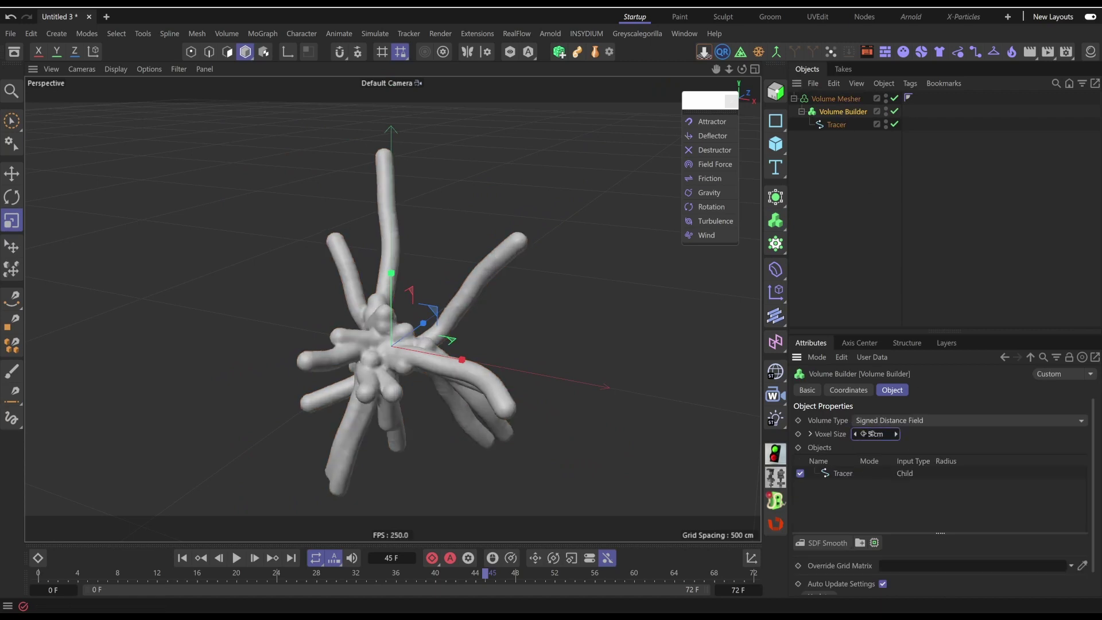